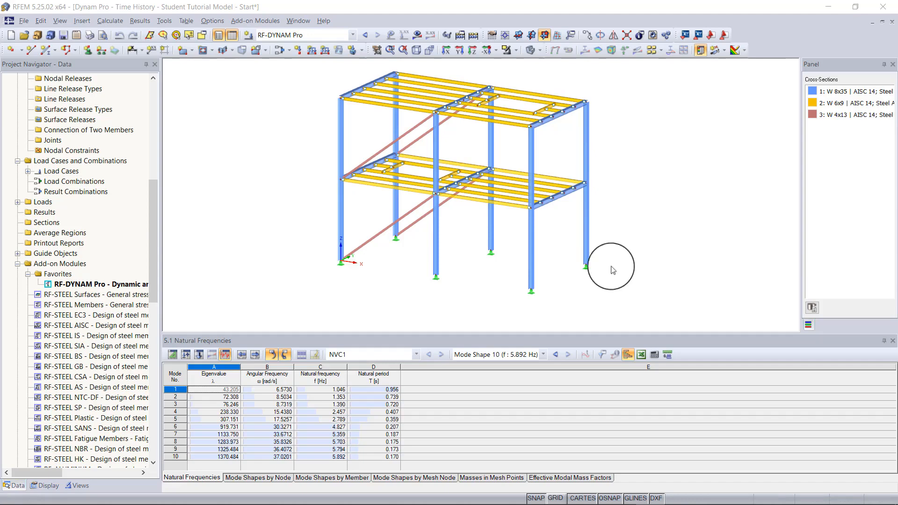
# Review the time history, calculation and damping settings of dynamic load case DLC1 in RF-DYNAM Pro and run the calculation
pyautogui.doubleClick(94, 284)
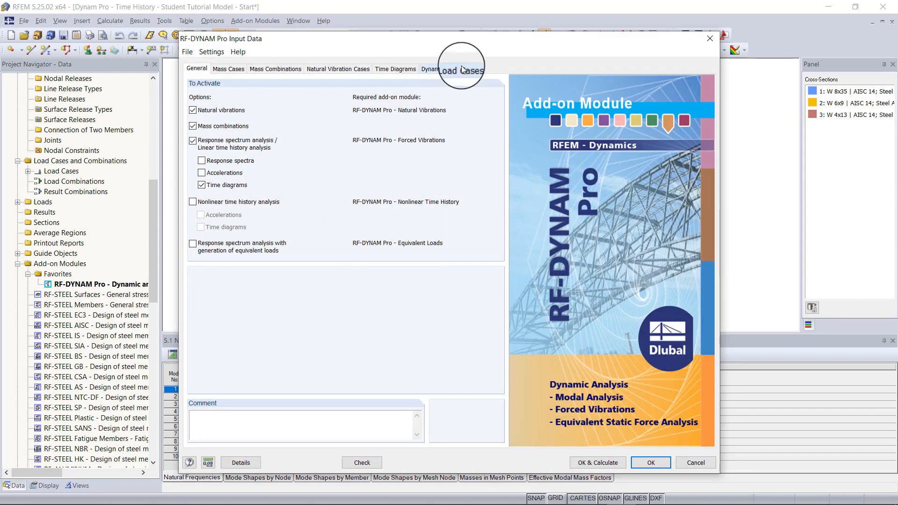
pyautogui.click(462, 69)
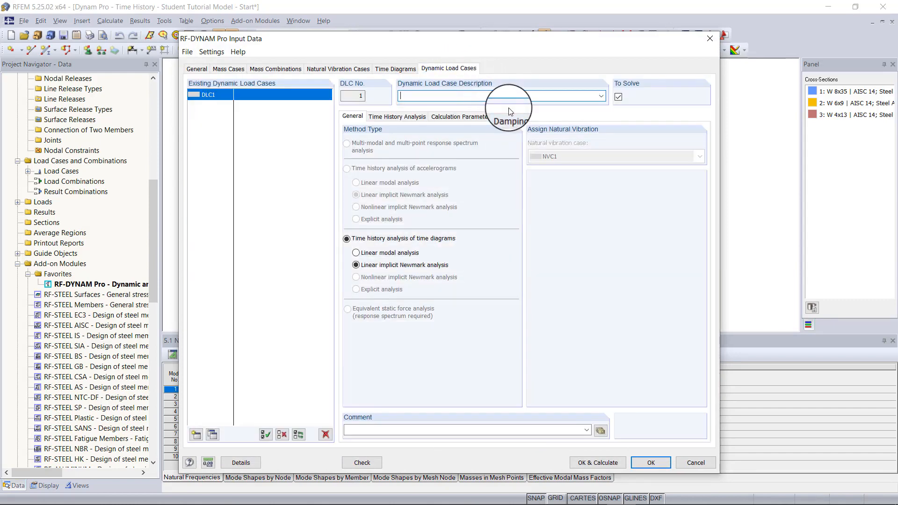
pyautogui.click(426, 118)
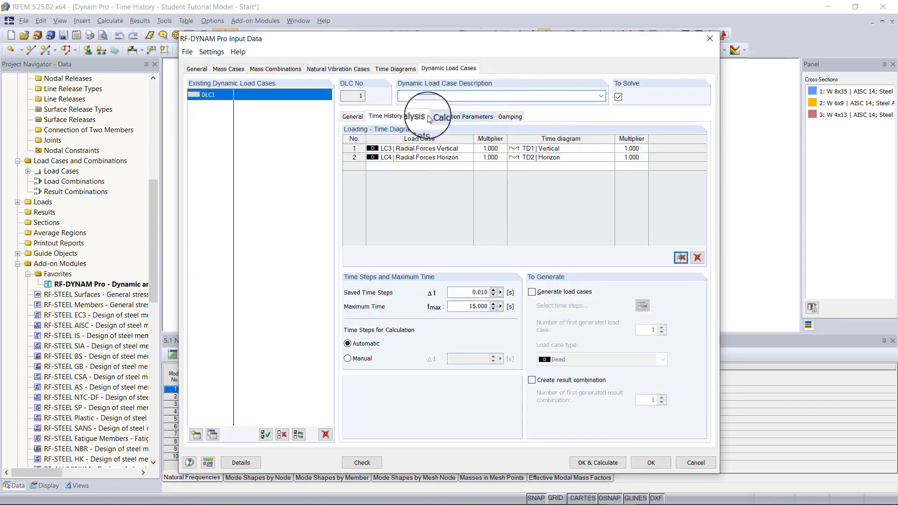
pyautogui.click(443, 117)
pyautogui.click(510, 117)
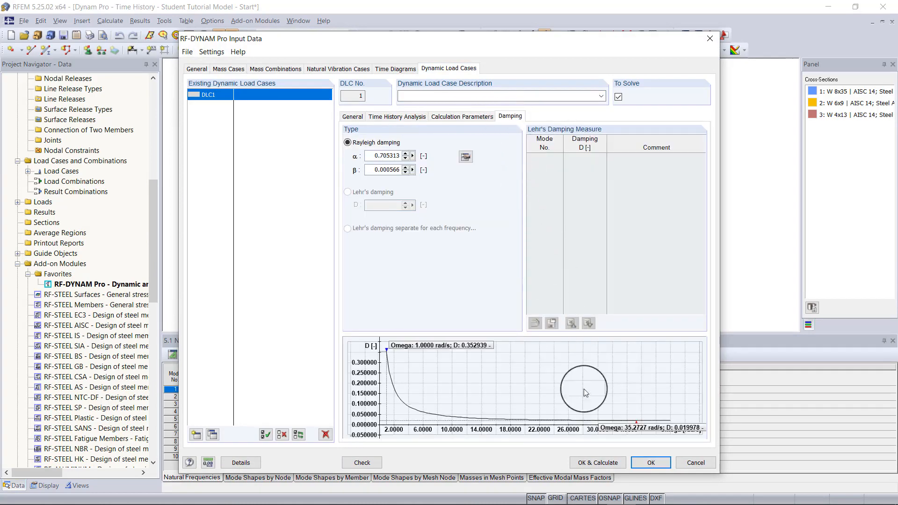
pyautogui.click(603, 463)
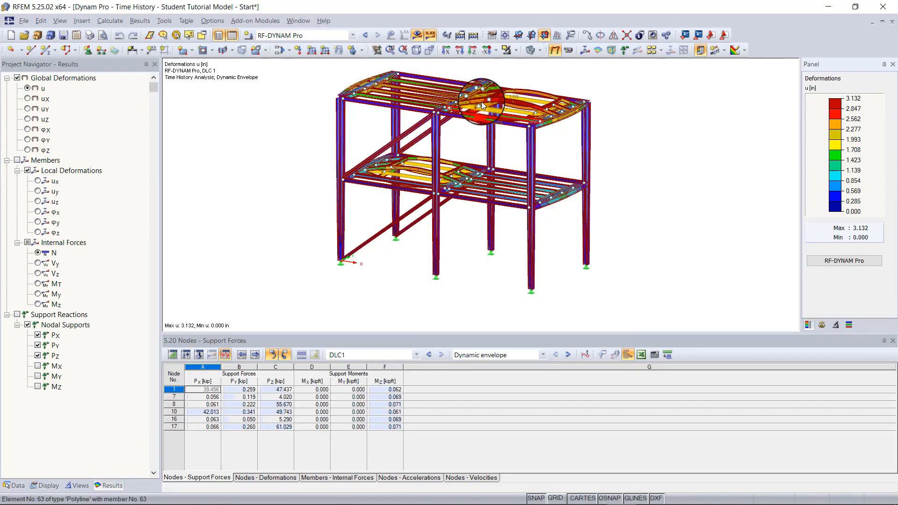
# Check the dynamic envelope and the individual time steps offered for the DLC1 results
pyautogui.moveTo(481, 102)
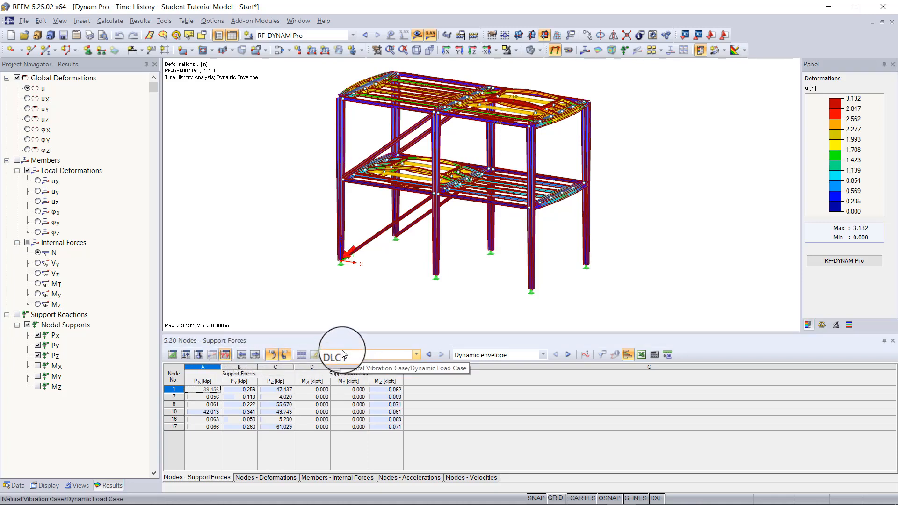
pyautogui.click(490, 355)
pyautogui.click(490, 355)
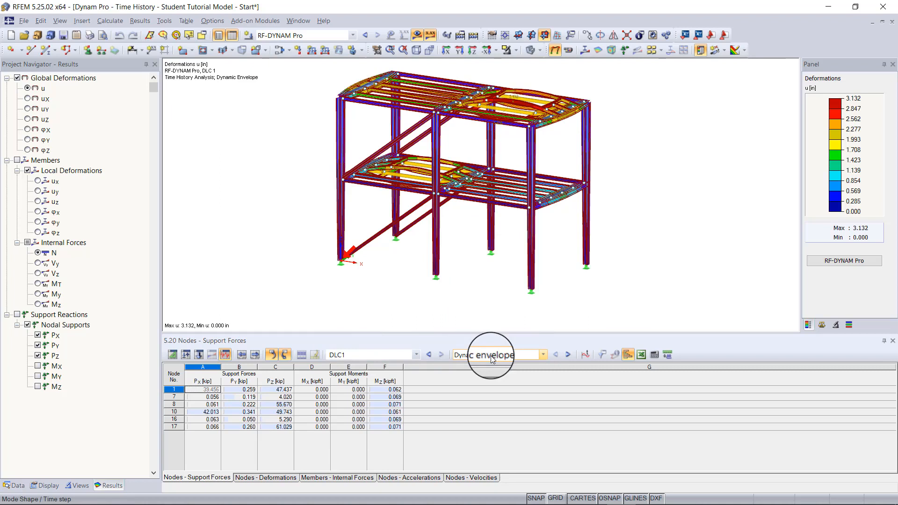
pyautogui.click(491, 357)
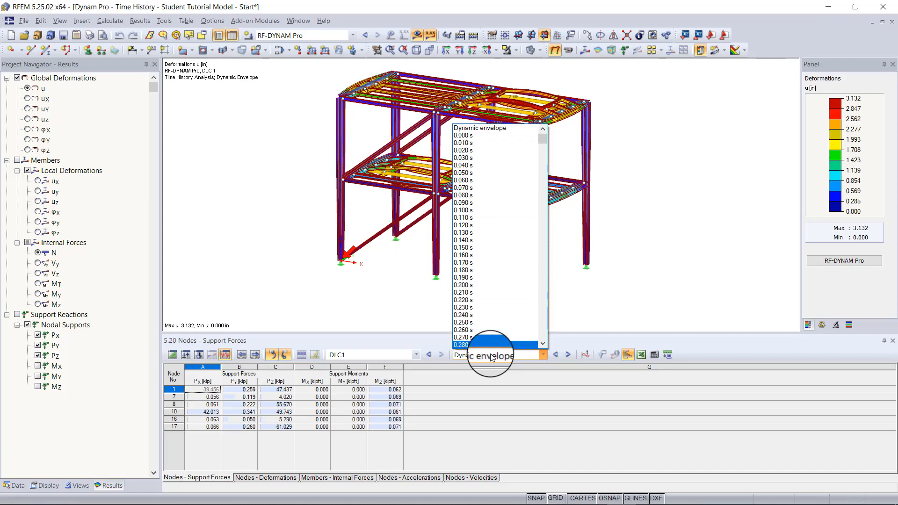
pyautogui.click(489, 359)
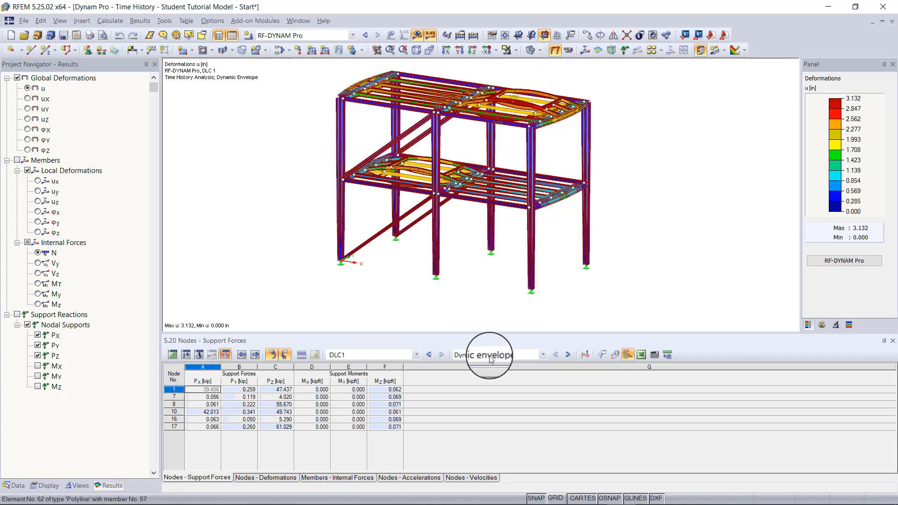
# Play the animation of the frame's DLC1 time history deformations and close it
pyautogui.moveTo(507, 169)
pyautogui.keyDown('ctrl'); pyautogui.mouseDown(button='middle')
pyautogui.moveTo(421, 159)
pyautogui.moveTo(520, 159)
pyautogui.moveTo(492, 173)
pyautogui.mouseUp(button='middle'); pyautogui.keyUp('ctrl')
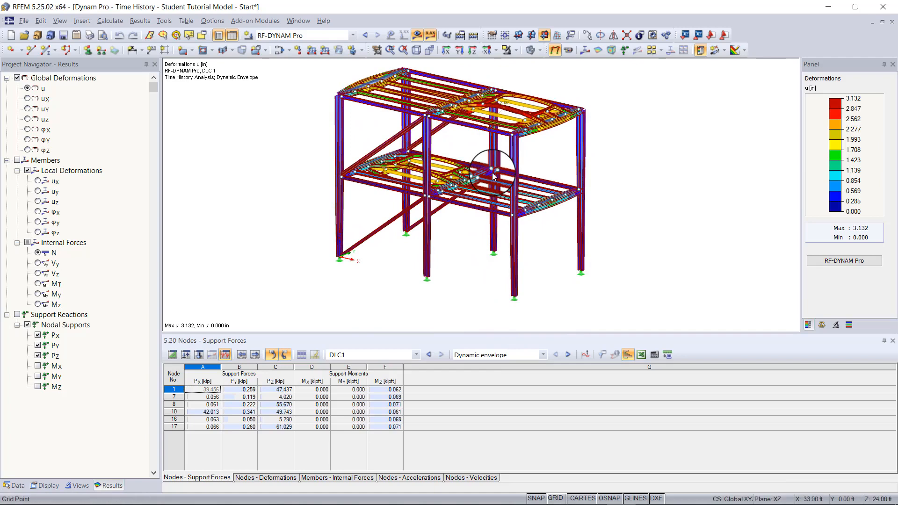
pyautogui.middleClick(492, 173)
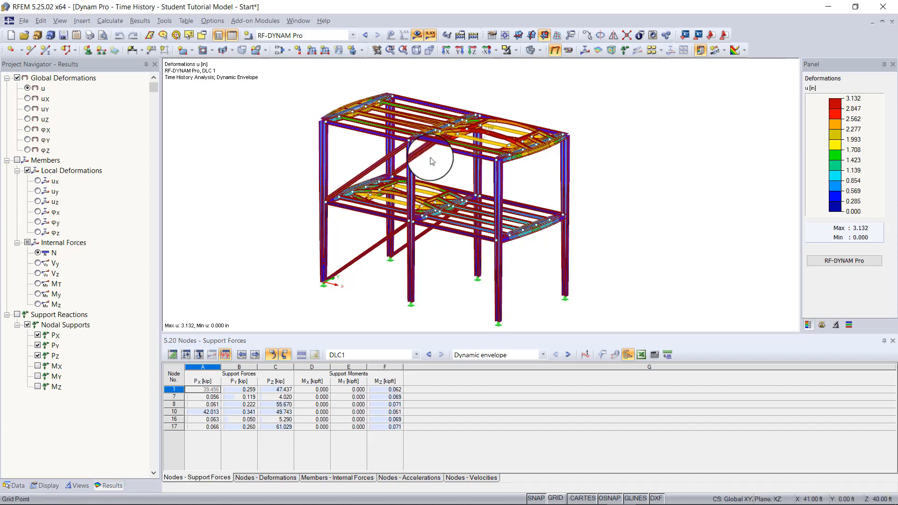
pyautogui.click(567, 48)
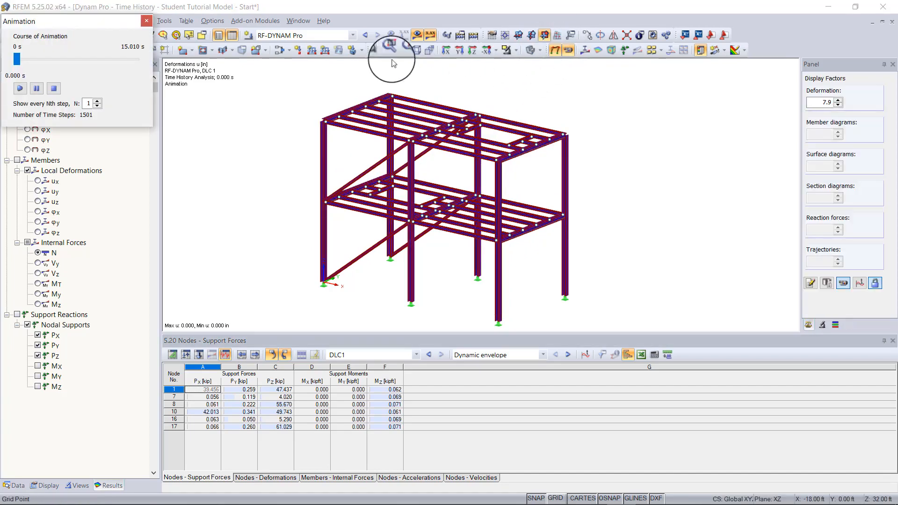
pyautogui.click(20, 89)
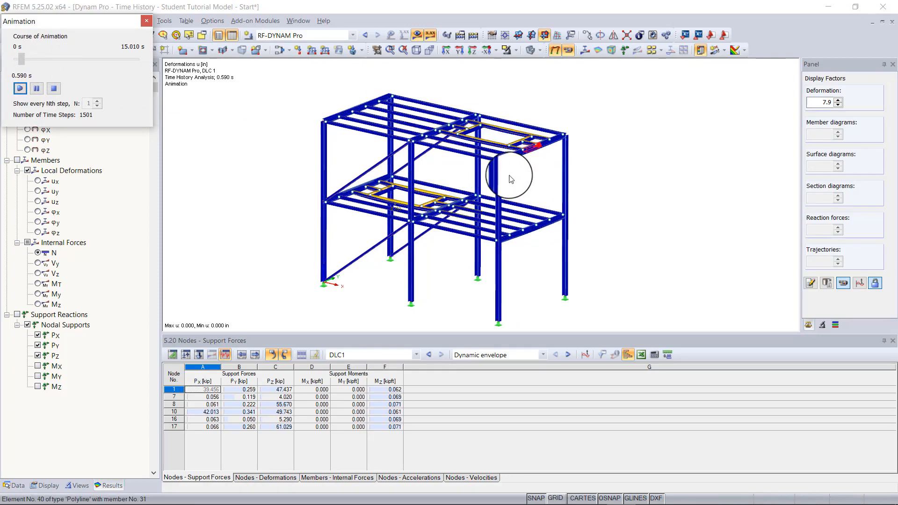
pyautogui.click(146, 15)
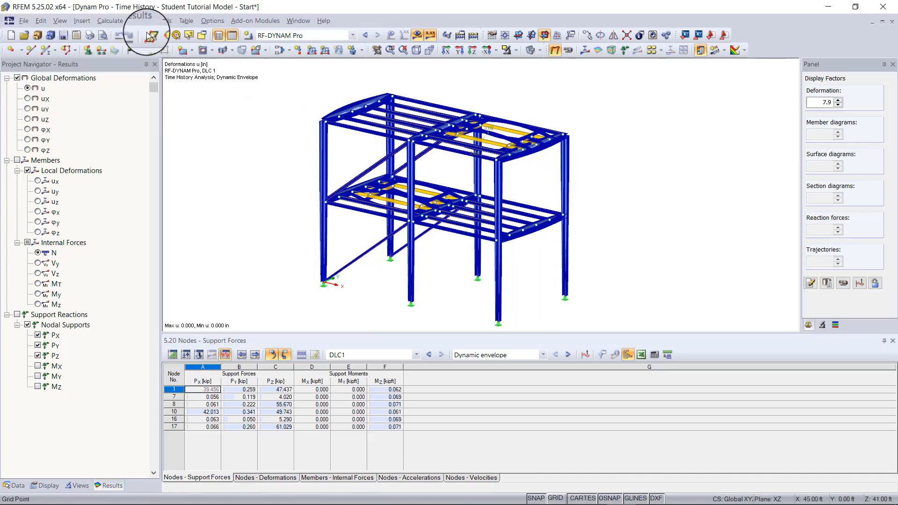
# Plot Displacement X over time in the Time Course Monitor for the roof corner node, FE mesh point 52
pyautogui.click(584, 354)
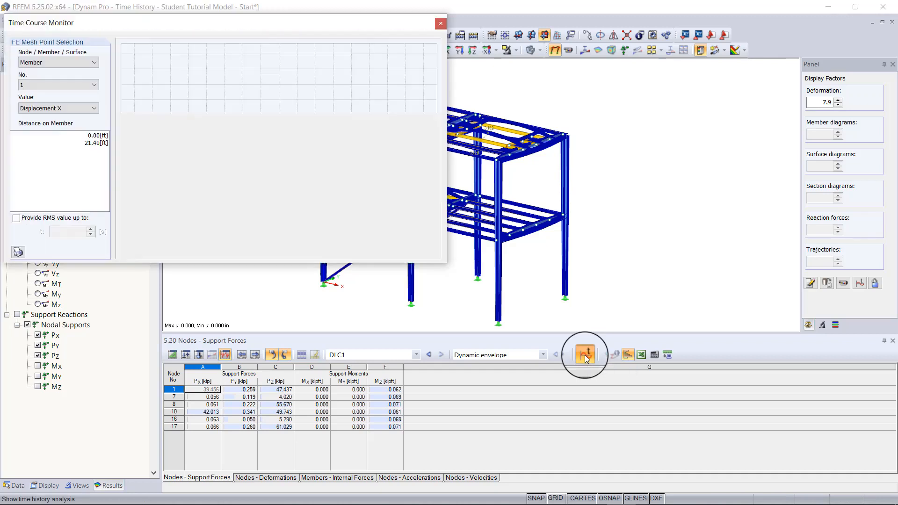
pyautogui.moveTo(267, 25); pyautogui.dragTo(431, 108)
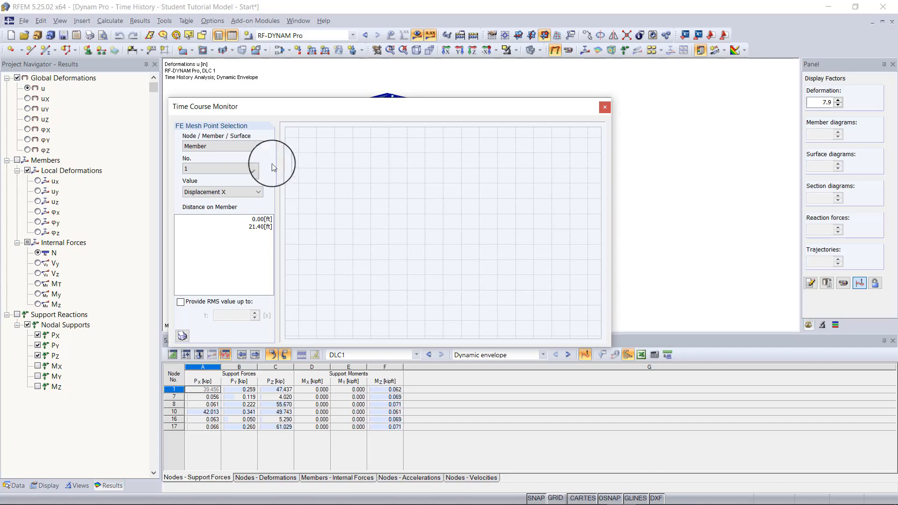
pyautogui.click(238, 146)
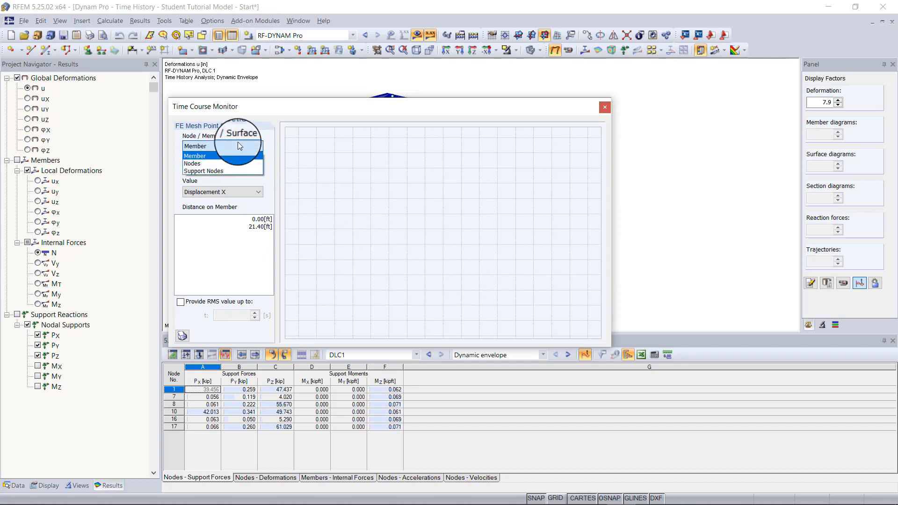
pyautogui.press('Down')
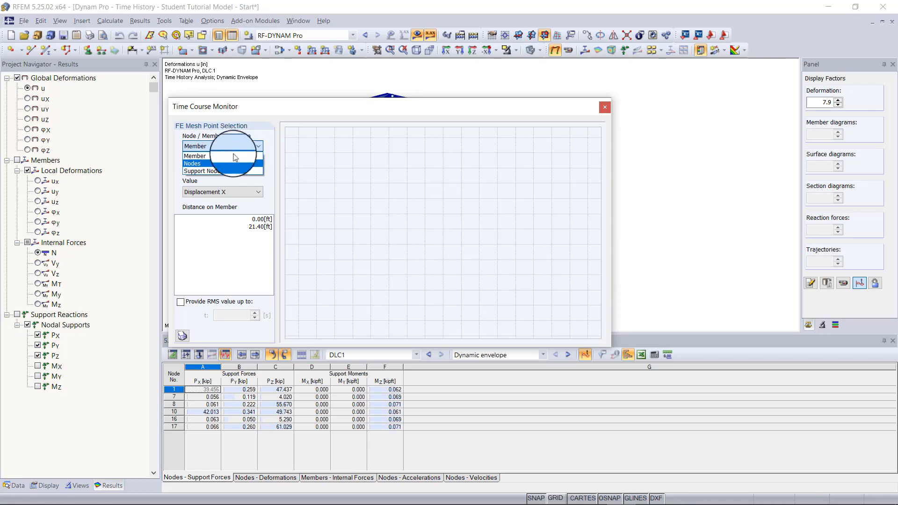
pyautogui.click(229, 162)
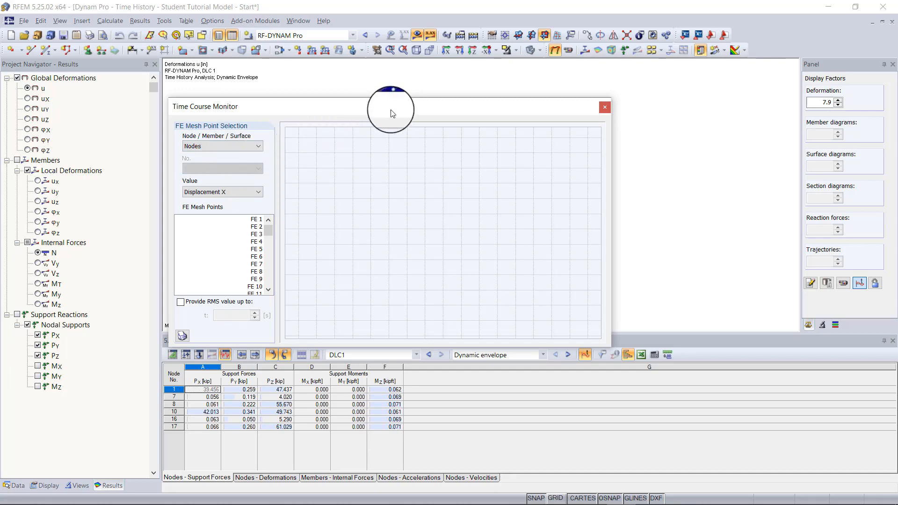
pyautogui.moveTo(392, 110); pyautogui.dragTo(352, 197)
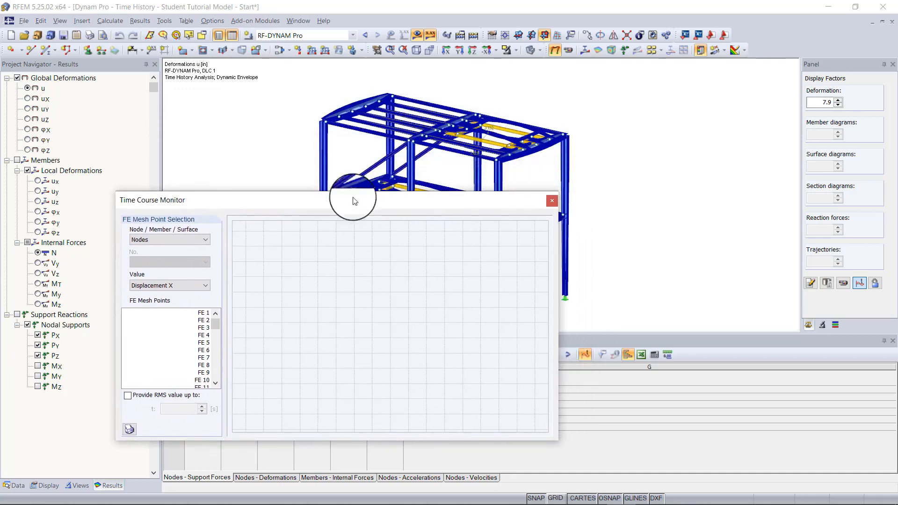
pyautogui.click(506, 145)
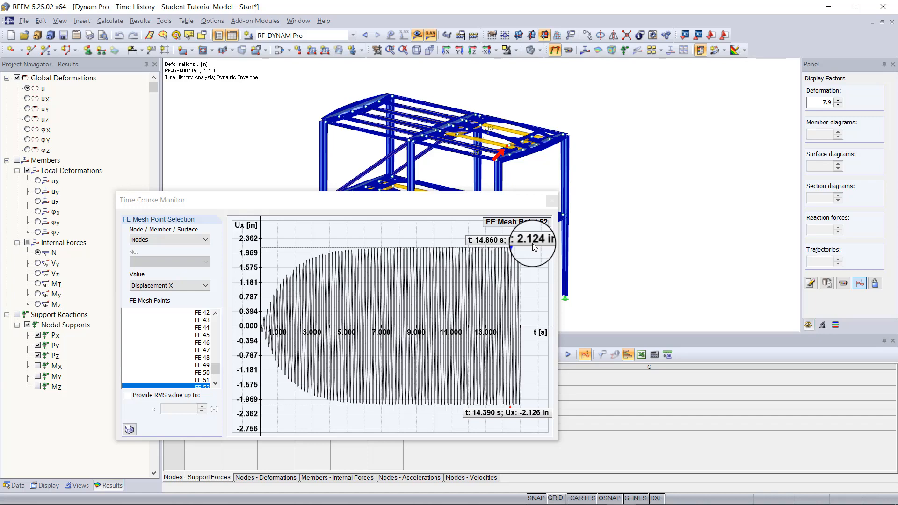
# Plot Acceleration X over time for FE mesh point 52 and close the Time Course Monitor
pyautogui.click(172, 290)
pyautogui.click(173, 295)
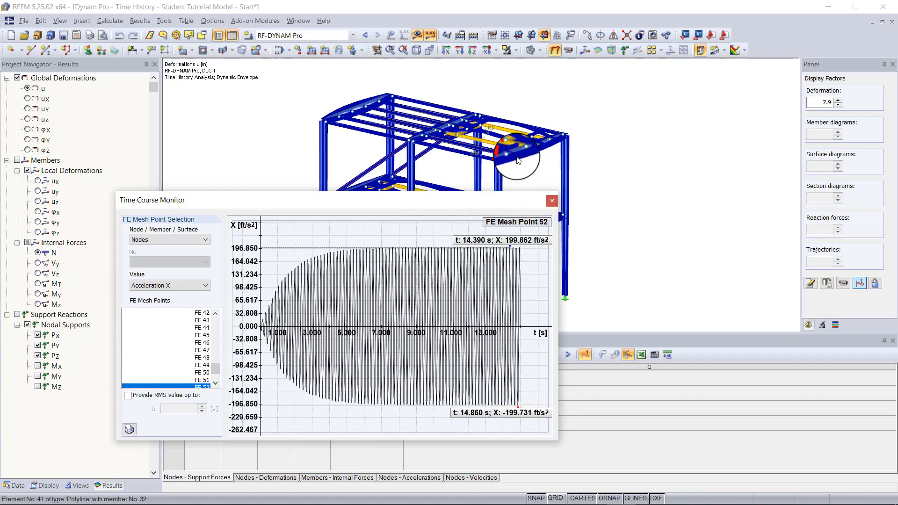
pyautogui.click(552, 201)
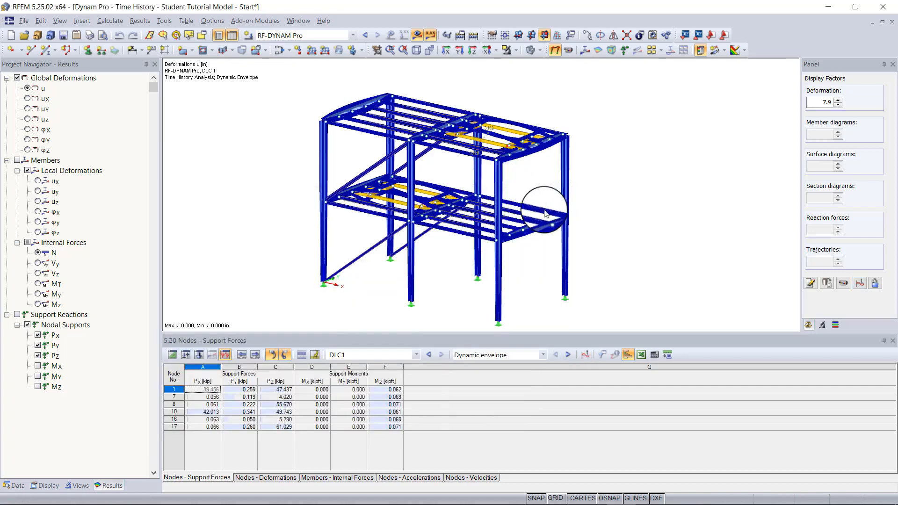
# Switch the displayed results to natural vibration case NVC1
pyautogui.click(389, 355)
pyautogui.click(377, 364)
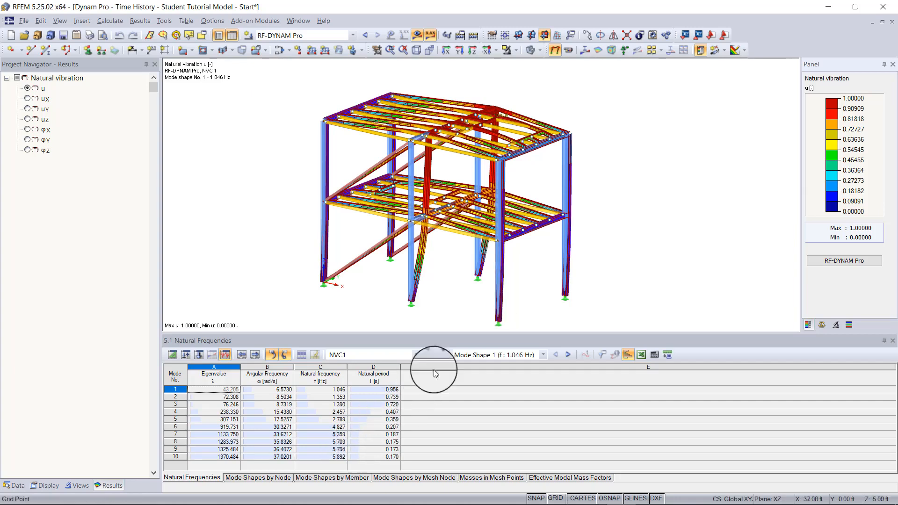
# Select all columns of the frame on both storeys in a front elevation view
pyautogui.keyDown('ctrl'); pyautogui.moveTo(525, 287); pyautogui.dragTo(597, 262, button='middle'); pyautogui.keyUp('ctrl')
pyautogui.rightClick(597, 263)
pyautogui.click(593, 166)
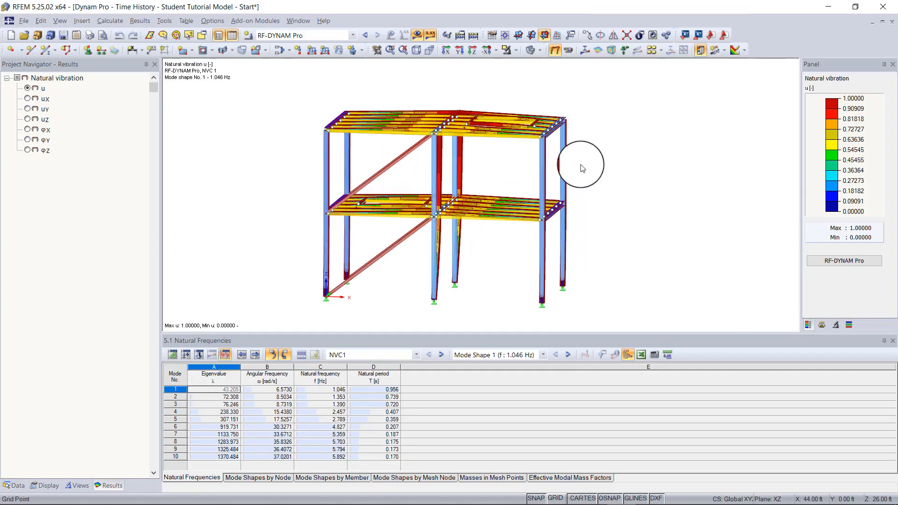
pyautogui.keyDown('ctrl'); pyautogui.moveTo(583, 167); pyautogui.dragTo(606, 144, button='middle'); pyautogui.keyUp('ctrl')
pyautogui.rightClick(608, 143)
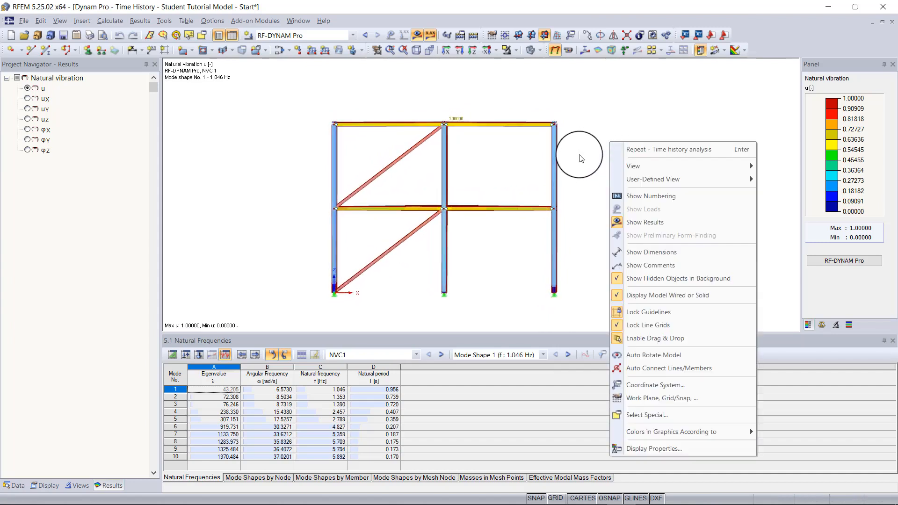
pyautogui.moveTo(578, 155); pyautogui.dragTo(431, 183)
pyautogui.moveTo(579, 246); pyautogui.dragTo(429, 266)
pyautogui.moveTo(357, 144); pyautogui.dragTo(303, 164)
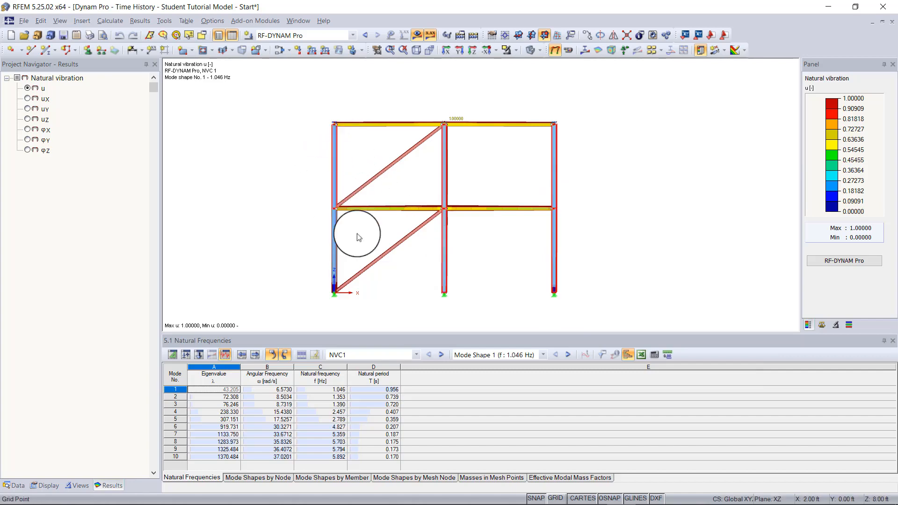
pyautogui.click(333, 233)
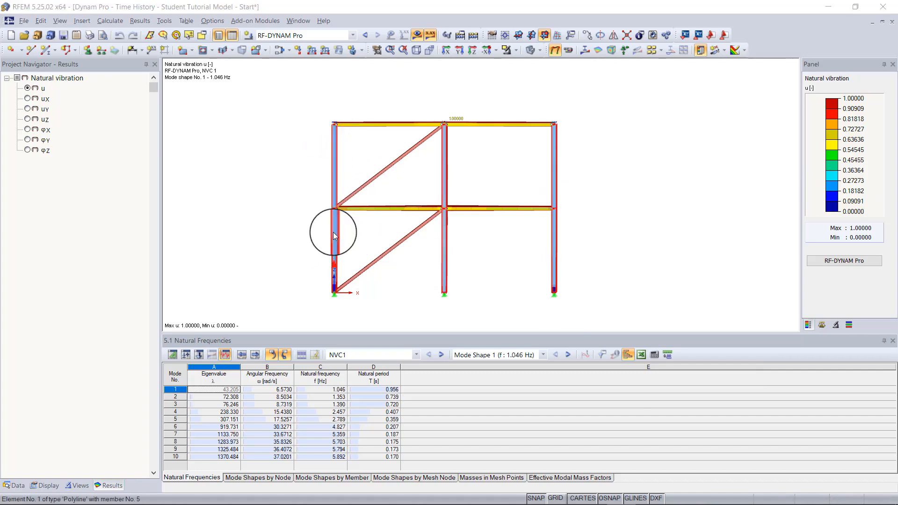
# Change the cross-section of the selected columns to W 6x25 from the AISC 14 table and accept deleting the existing results
pyautogui.doubleClick(333, 232)
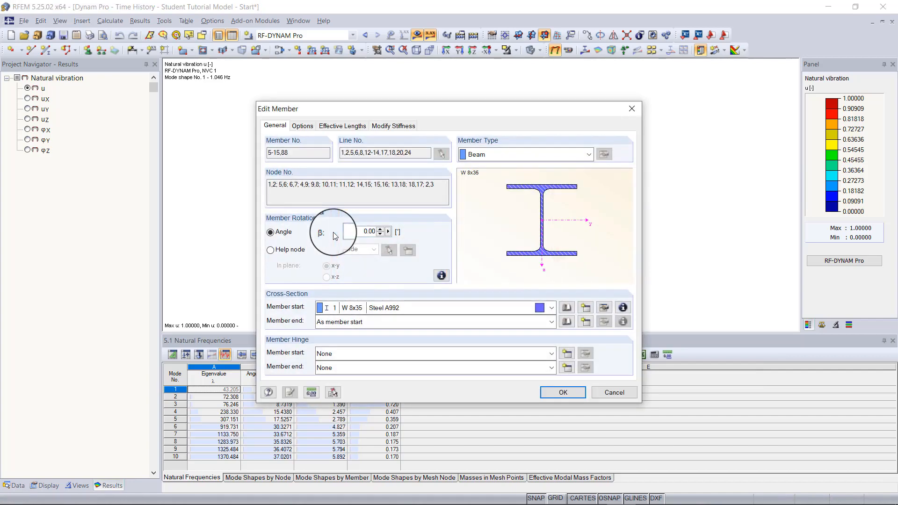
pyautogui.click(605, 308)
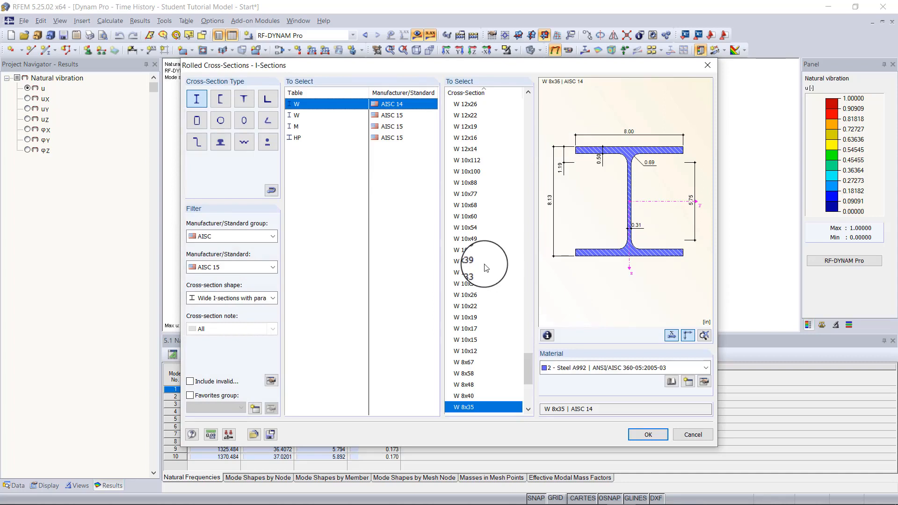
pyautogui.scroll(-6, 484, 264)
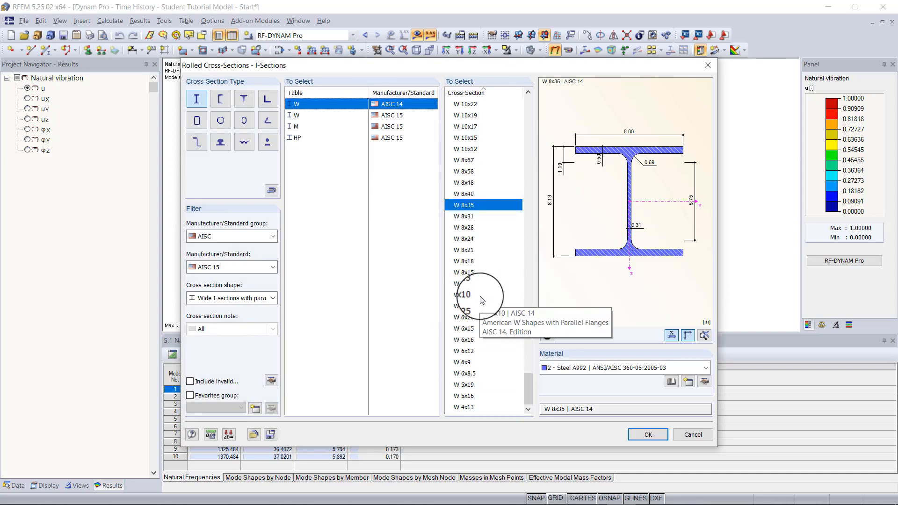
pyautogui.scroll(1, 482, 300)
pyautogui.scroll(3, 482, 300)
pyautogui.scroll(-3, 481, 300)
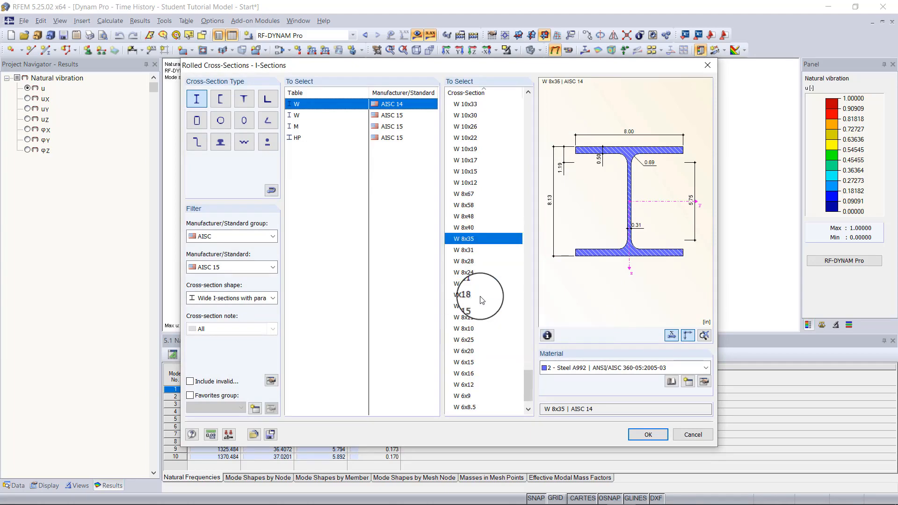
pyautogui.click(473, 340)
pyautogui.click(648, 436)
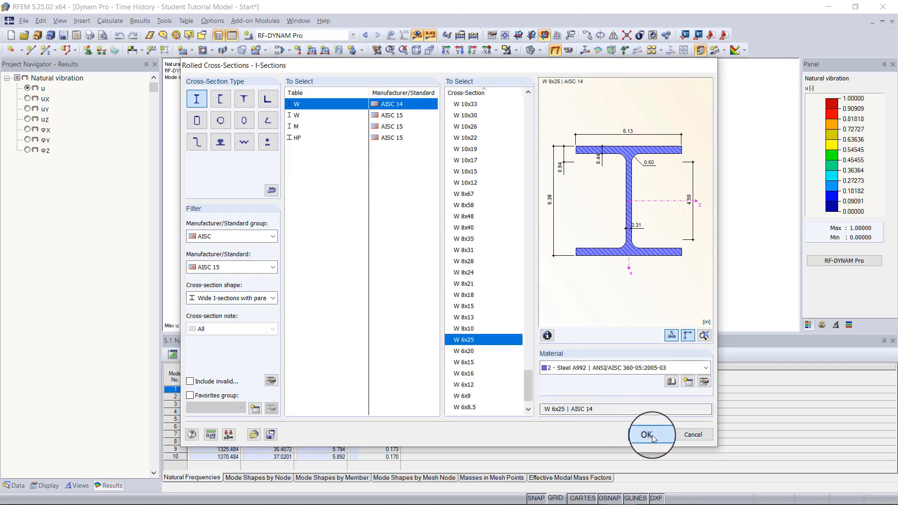
pyautogui.click(579, 416)
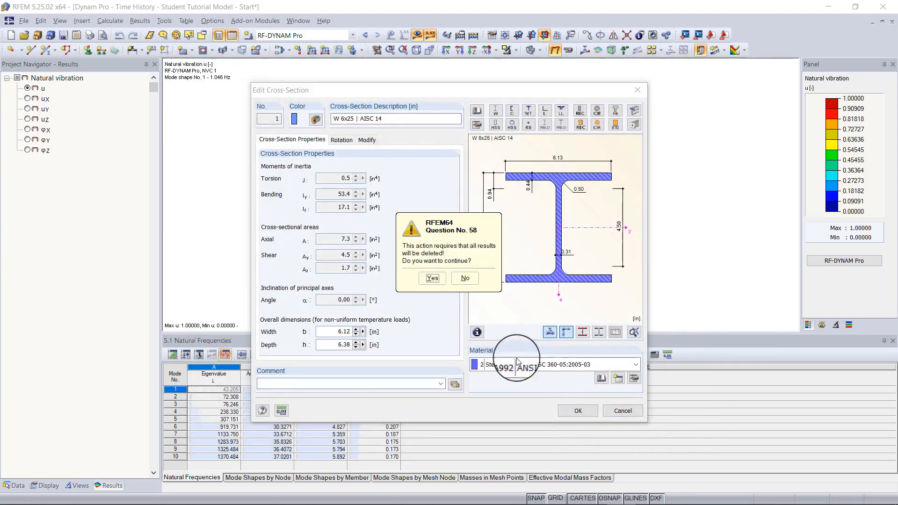
pyautogui.click(434, 281)
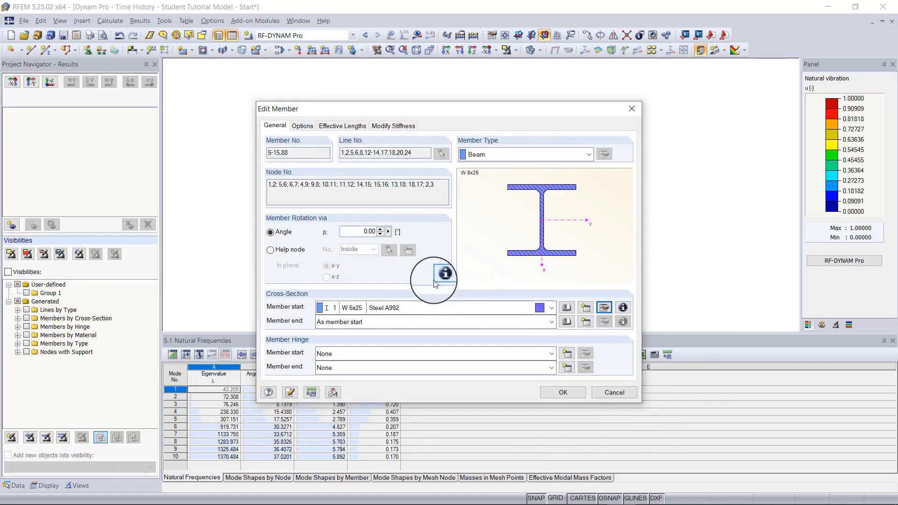
pyautogui.click(564, 393)
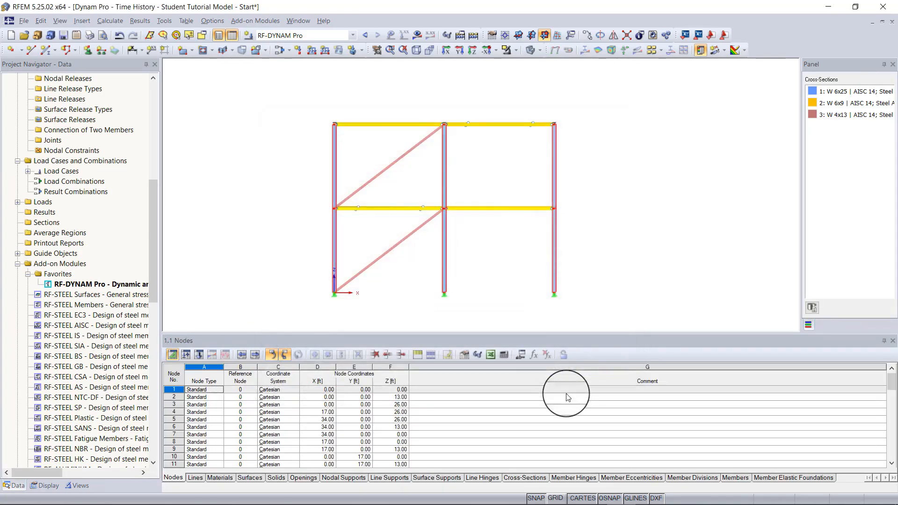
# Deselect the columns and recalculate the RF-DYNAM Pro results for the modified frame in a 3D view
pyautogui.moveTo(438, 93); pyautogui.dragTo(489, 122, button='right')
pyautogui.click(473, 89)
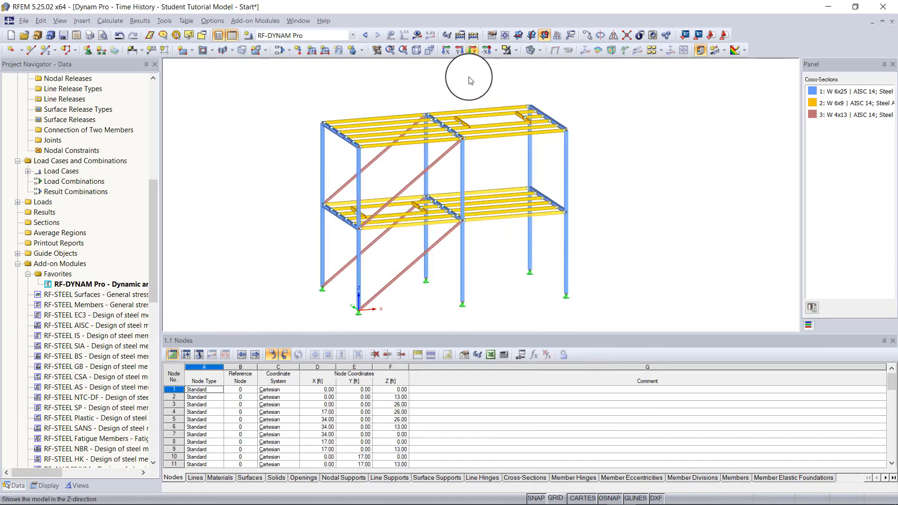
pyautogui.click(474, 36)
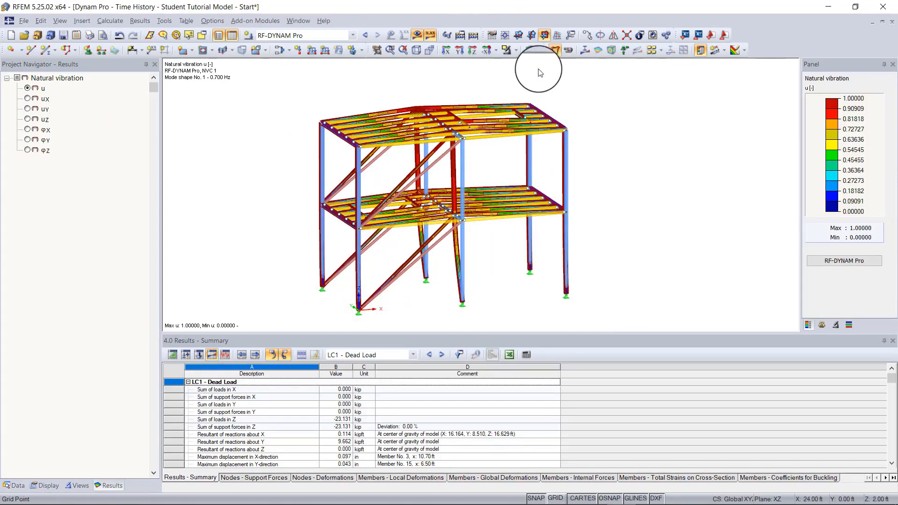
# Show the RF-DYNAM Pro result tables and switch the displayed results to dynamic load case DLC1
pyautogui.click(316, 37)
pyautogui.click(317, 40)
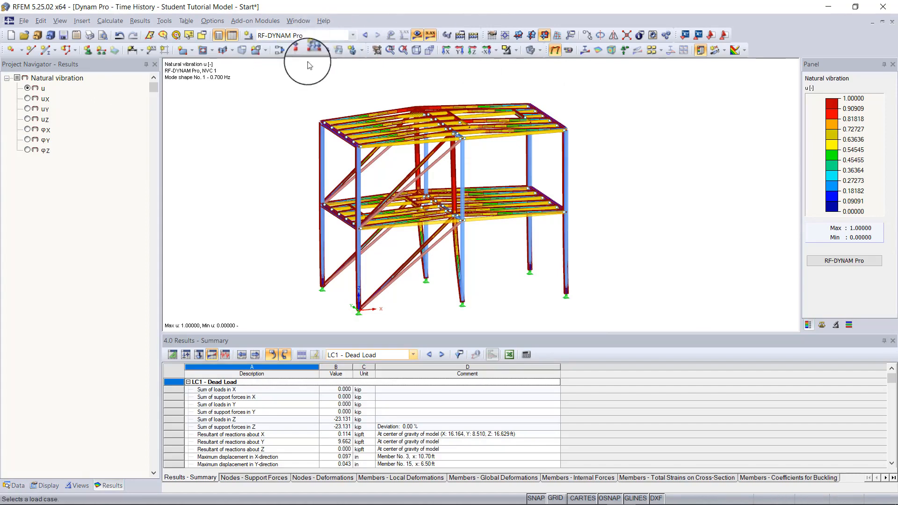
pyautogui.click(225, 355)
pyautogui.click(381, 354)
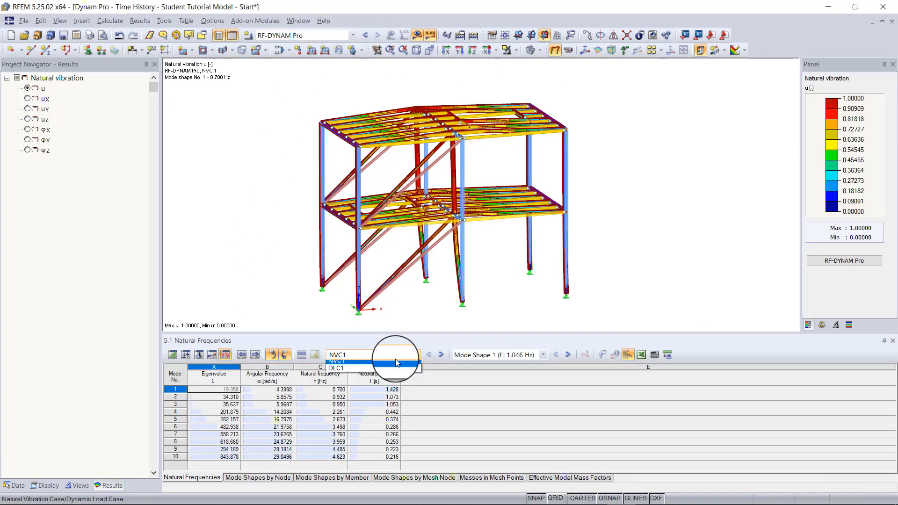
pyautogui.click(401, 370)
pyautogui.click(501, 365)
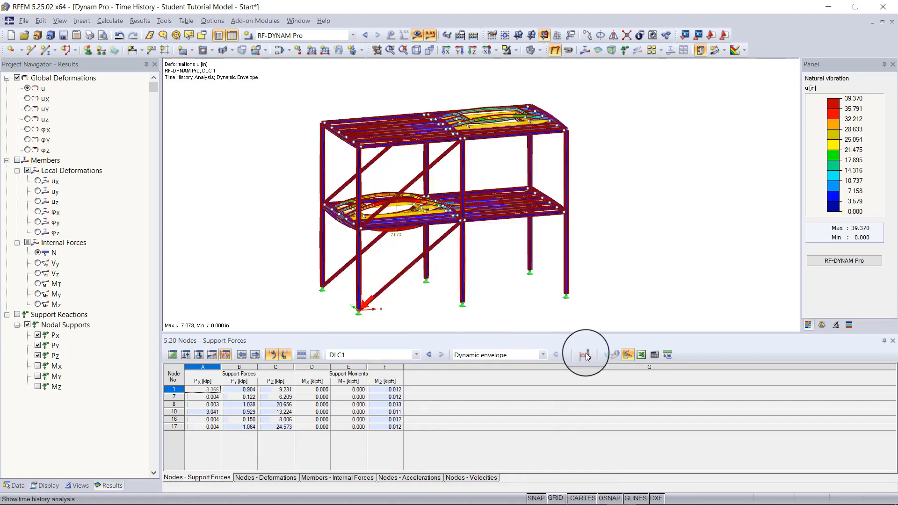
# Plot Acceleration X over time for the roof node at FE mesh point 52 and close the Time Course Monitor
pyautogui.click(588, 356)
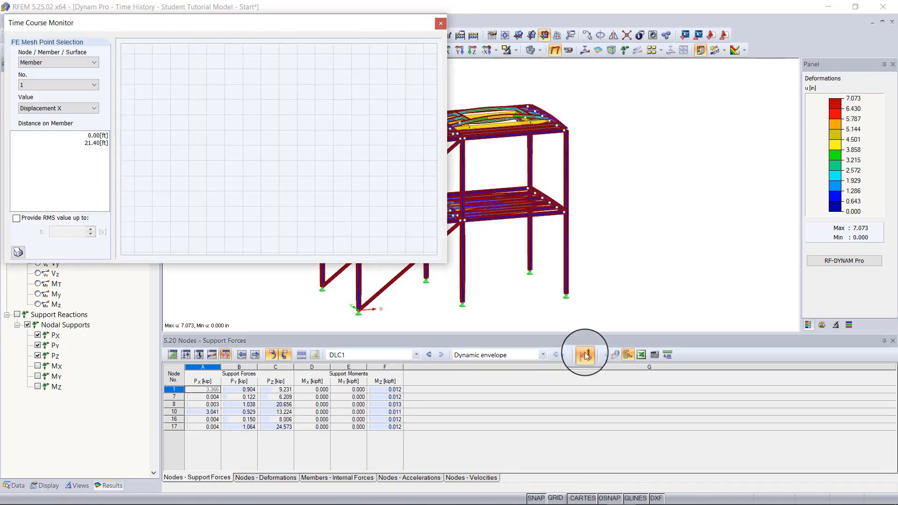
pyautogui.click(78, 62)
pyautogui.click(69, 78)
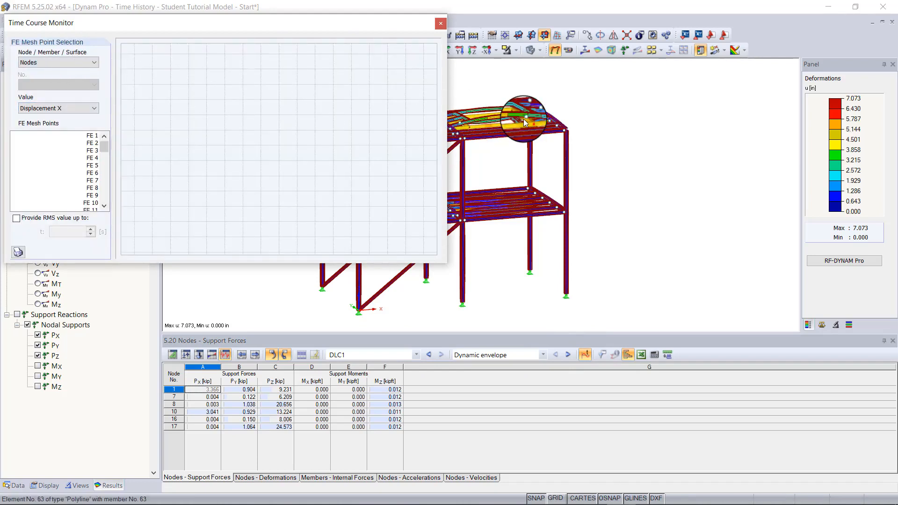
pyautogui.click(54, 108)
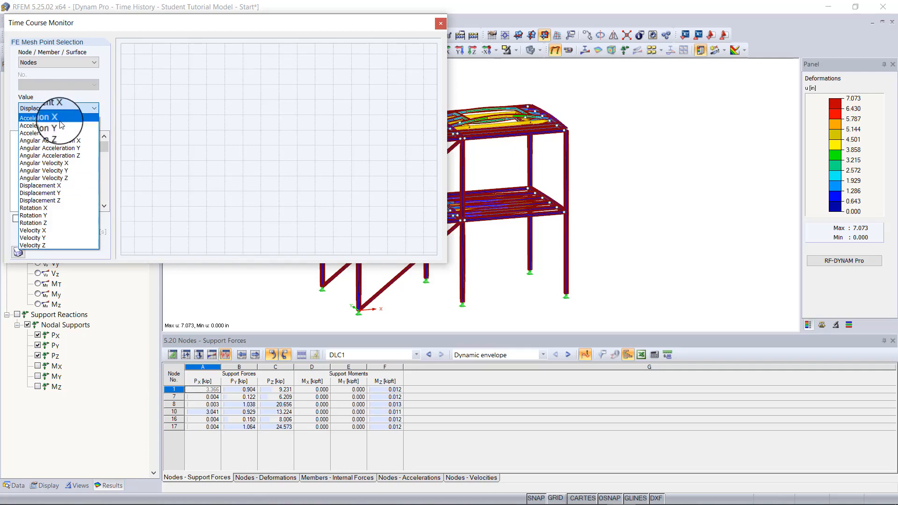
pyautogui.click(60, 119)
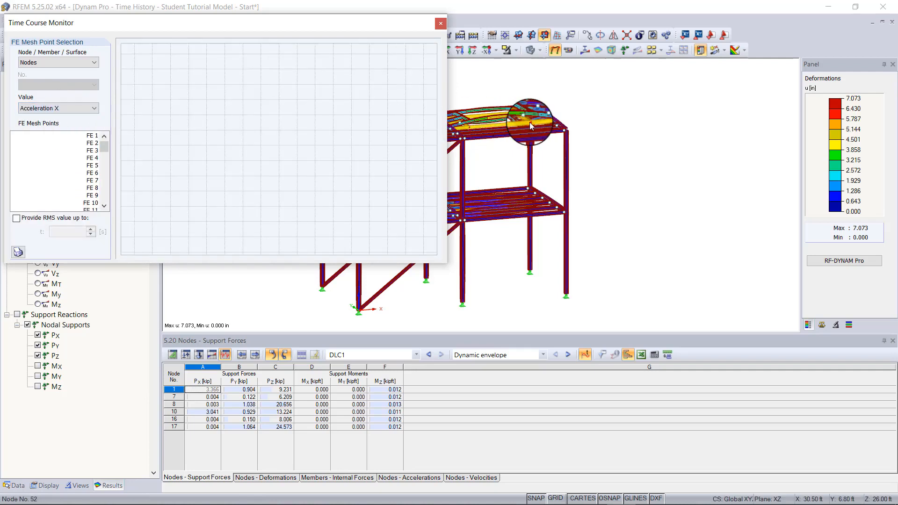
pyautogui.click(529, 123)
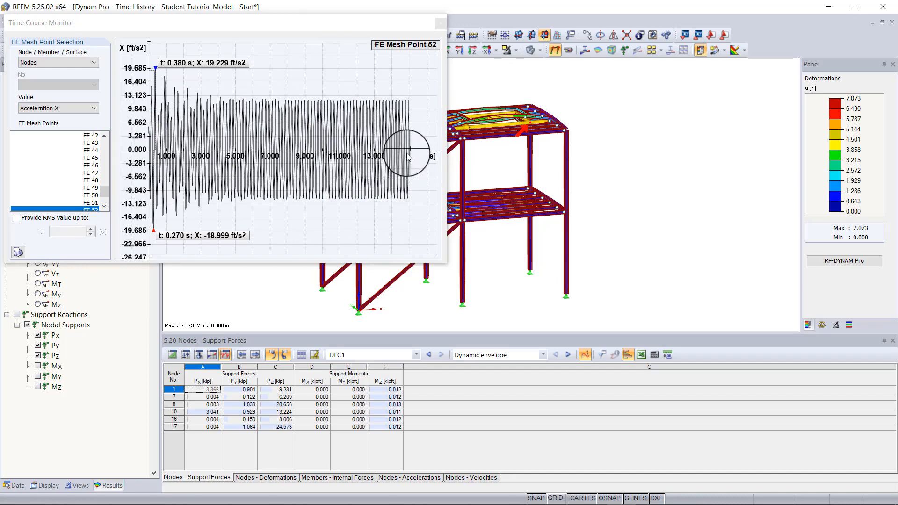
pyautogui.press('Escape')
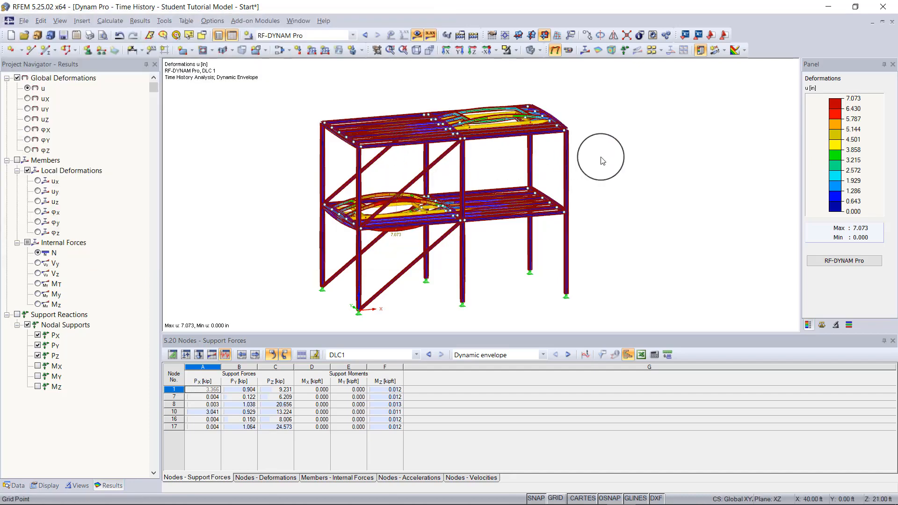